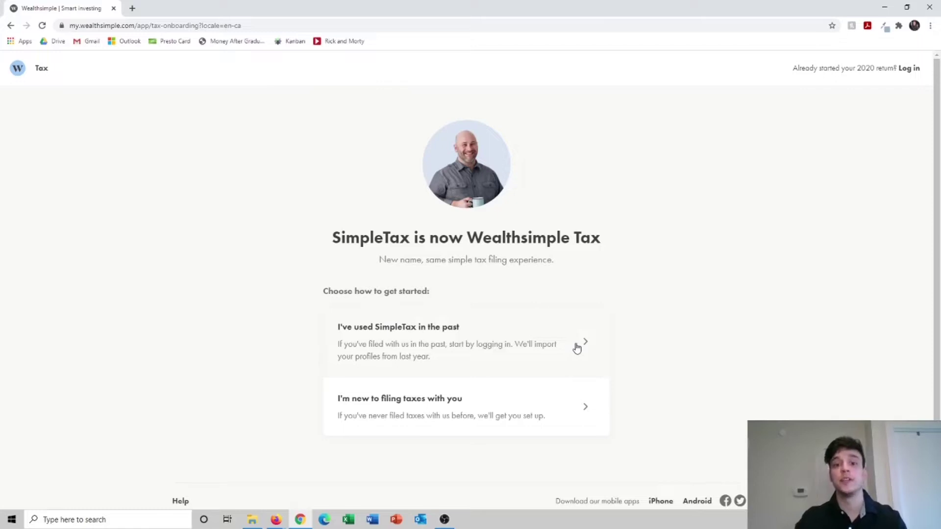
- Get started as someone new to filing taxes with the service, and choose to log in with an existing Wealthsimple account instead
left_click(525, 407)
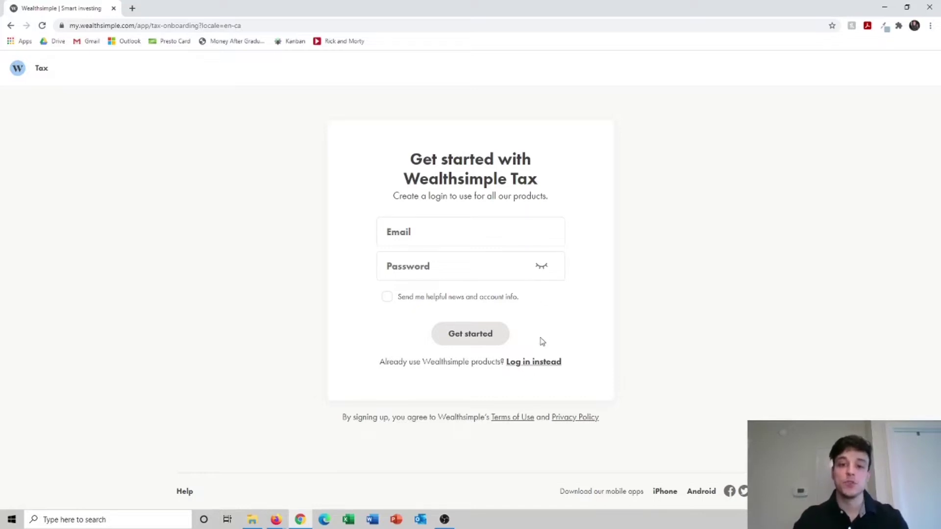
left_click(544, 365)
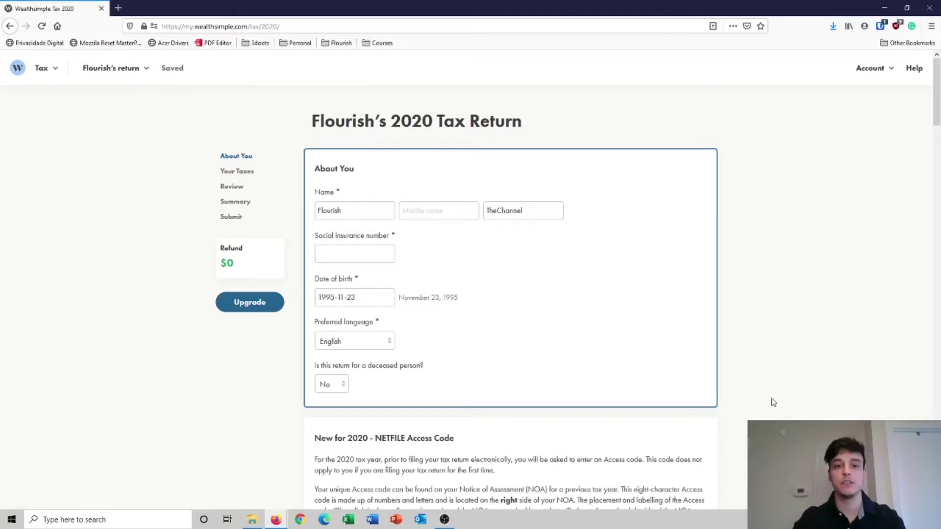
- Review the personal details, NETFILE access code, mailing address, residence and family sections of the 2020 tax return
scroll(780, 403, "down", 5)
scroll(783, 400, "down", 1)
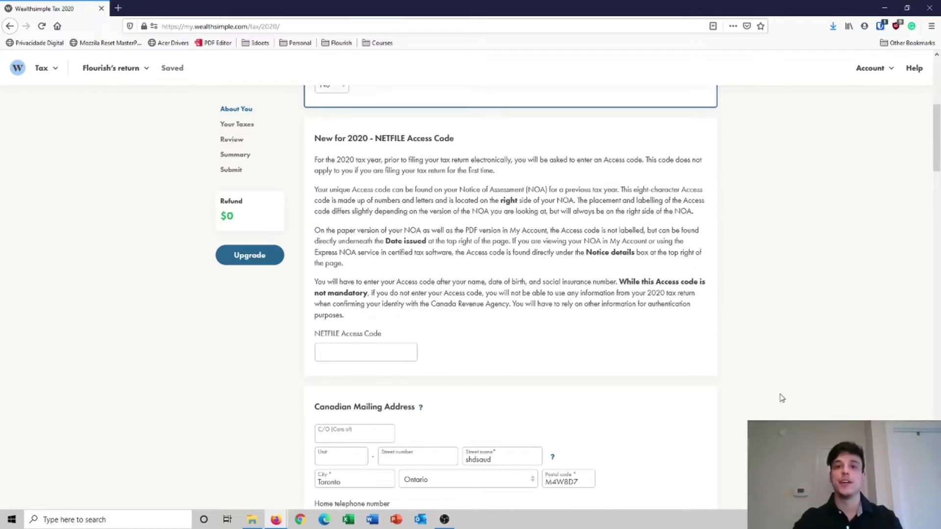
scroll(782, 398, "down", 2)
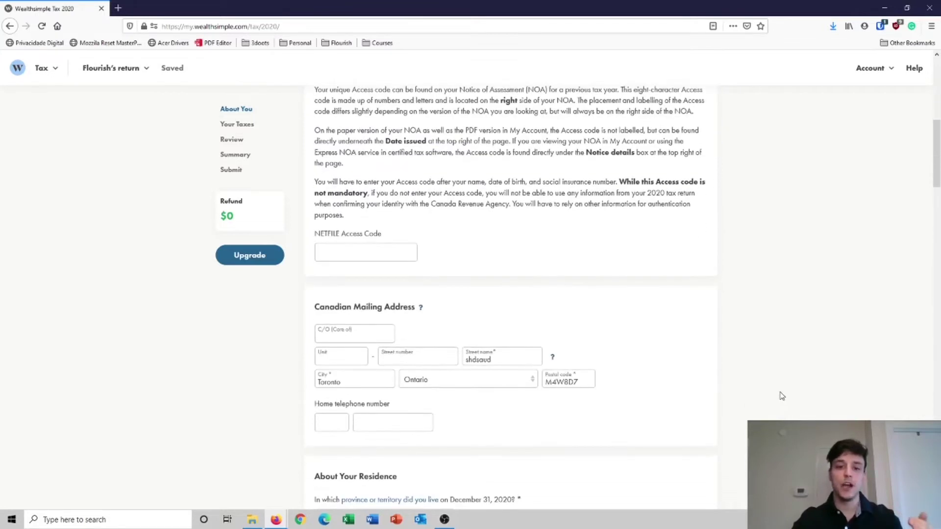
scroll(782, 396, "down", 1)
scroll(778, 392, "down", 2)
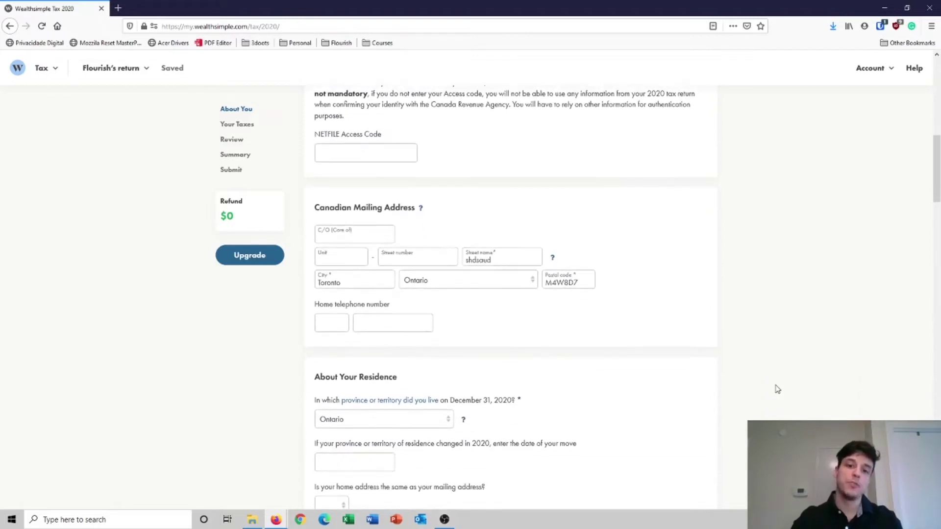
scroll(779, 392, "down", 1)
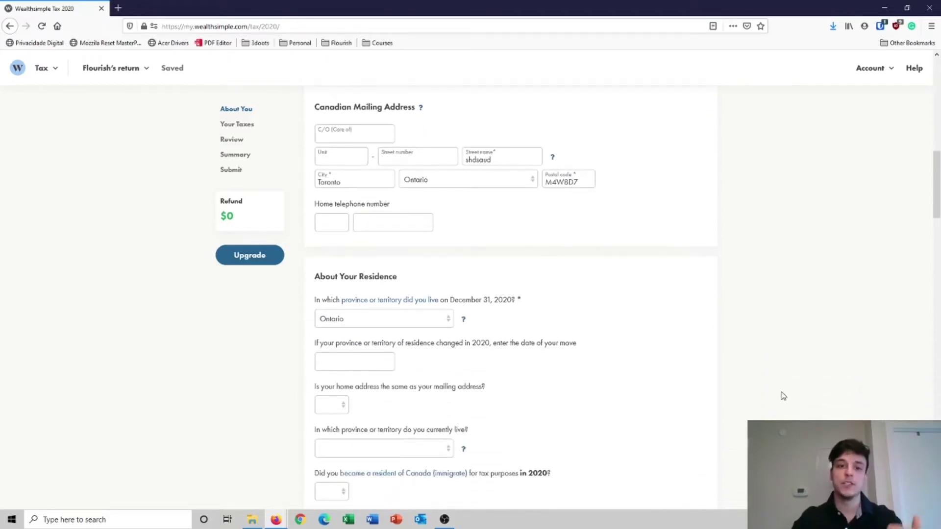
scroll(786, 396, "down", 1)
scroll(781, 343, "down", 4)
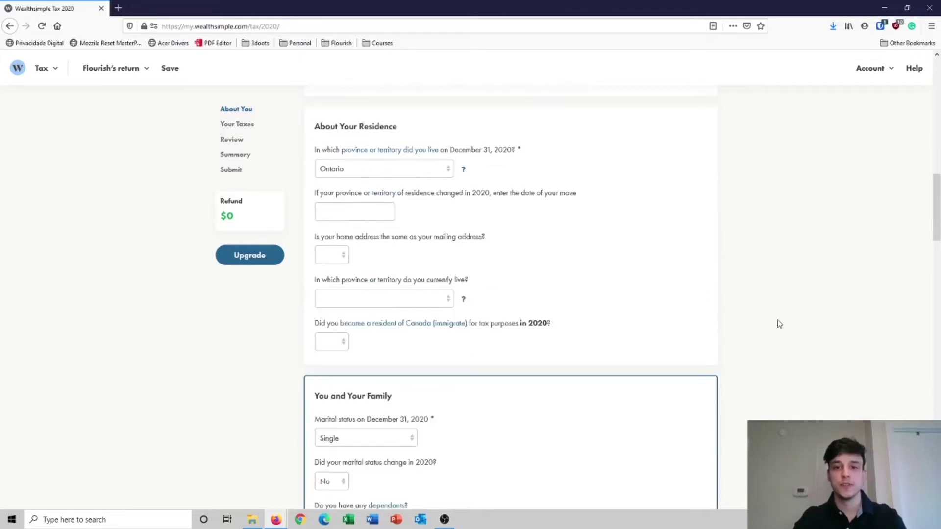
scroll(779, 324, "down", 3)
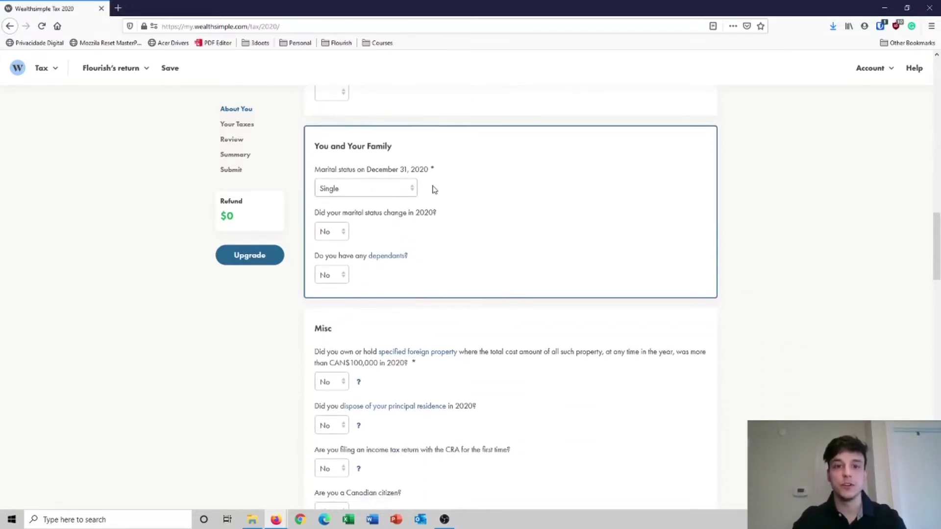
- Set the marital status to Married, choose to prepare the returns together, and link the return to the suggested partner's return
left_click(373, 195)
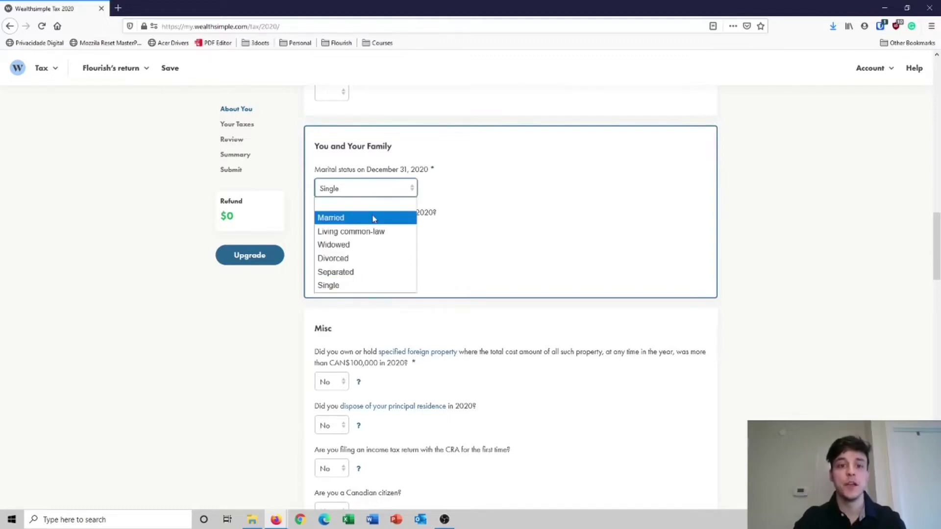
left_click(371, 218)
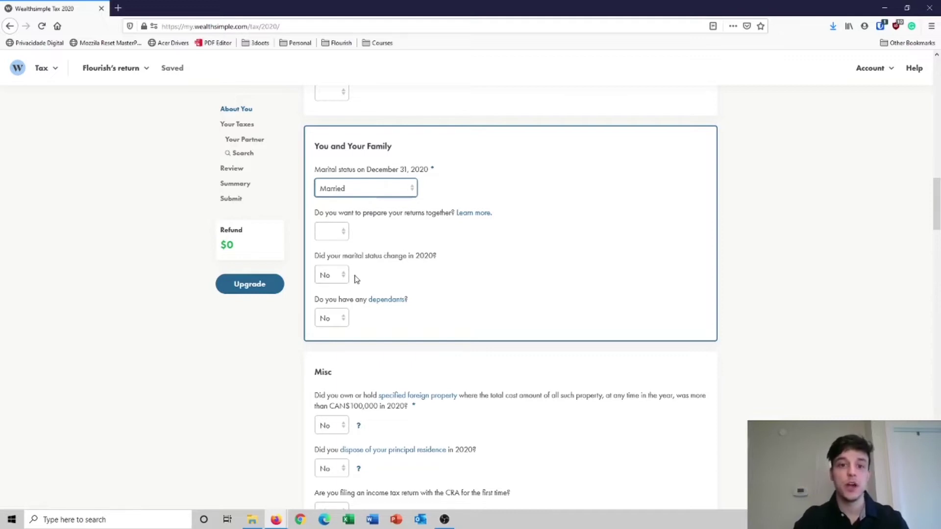
left_click(343, 233)
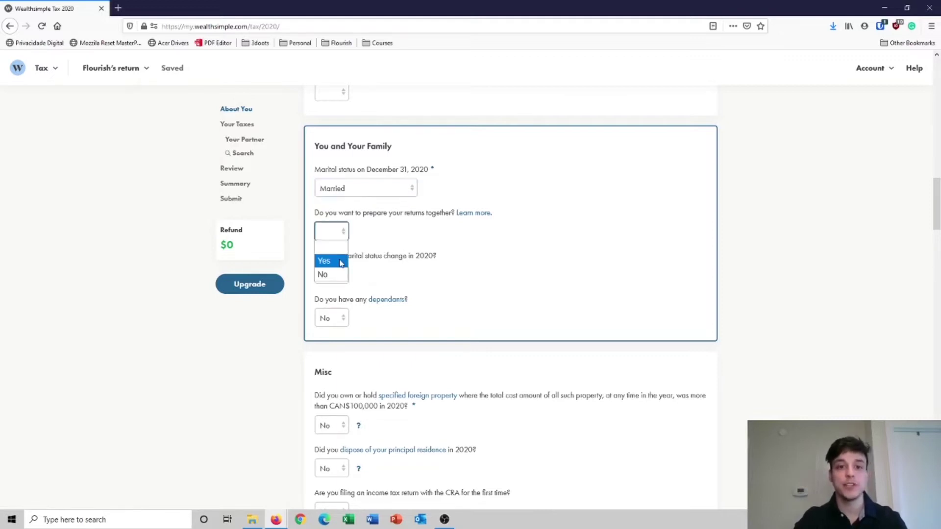
left_click(324, 261)
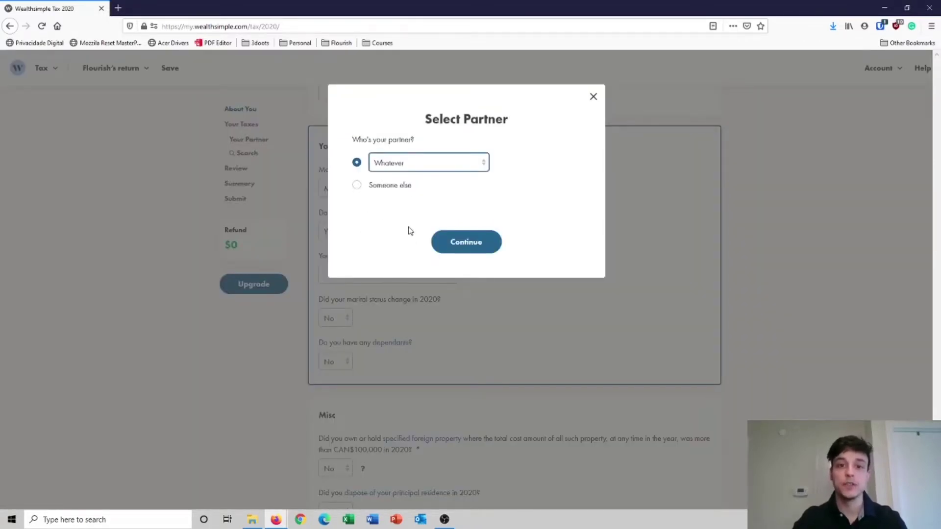
left_click(457, 245)
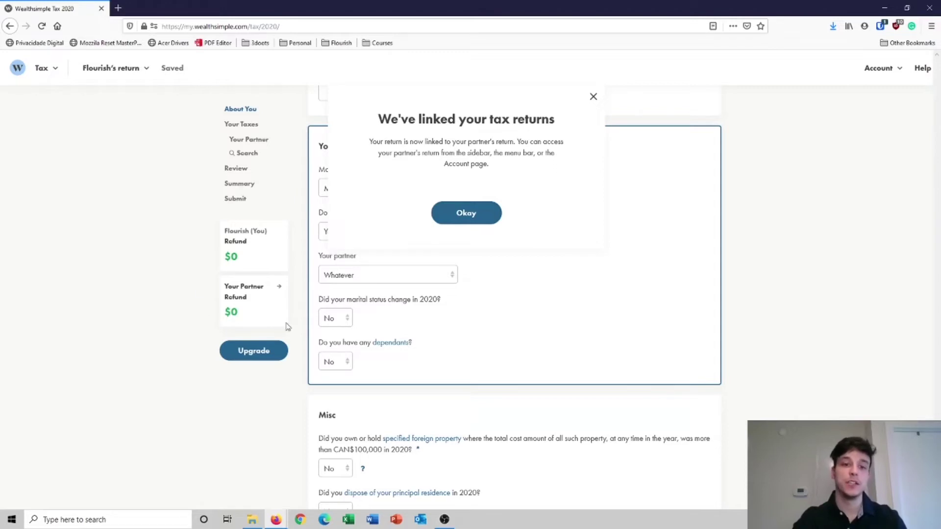
left_click(474, 217)
- Open the linked partner's return, look over its personal details section, and switch back to the main return
left_click(257, 310)
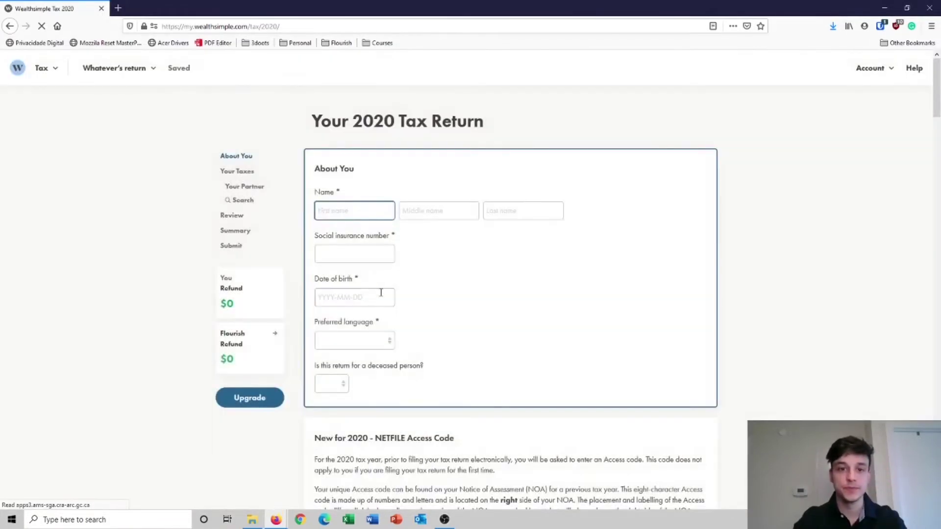
scroll(544, 286, "down", 6)
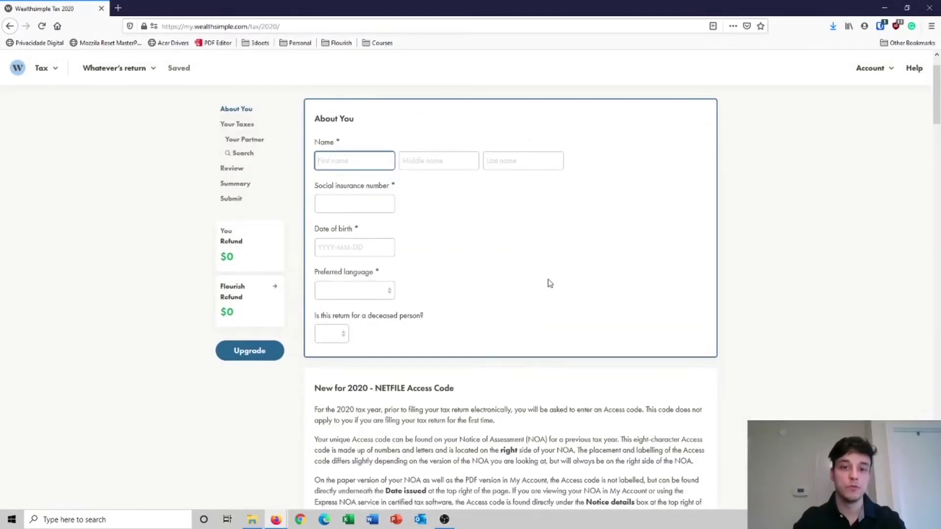
scroll(561, 273, "up", 5)
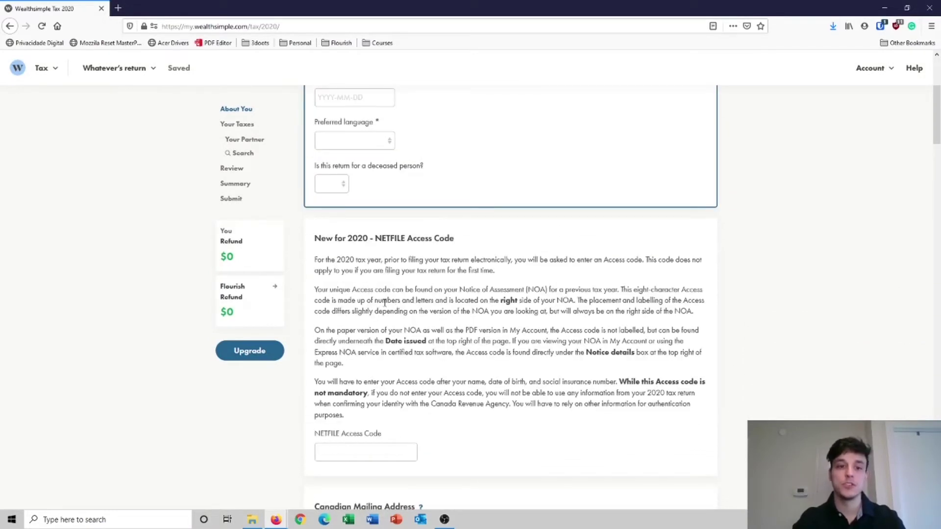
left_click(242, 300)
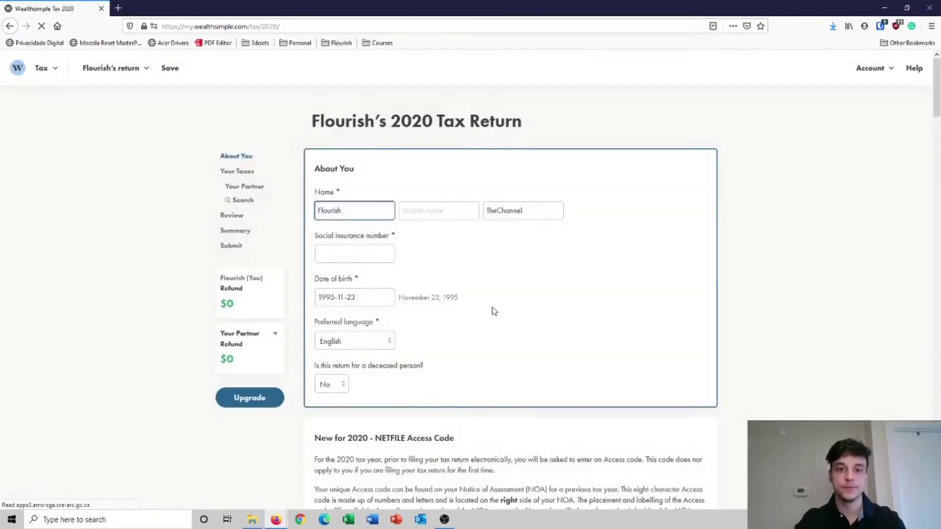
- In the family section, change the answer about having dependants to Yes and set it back to No
scroll(493, 307, "down", 10)
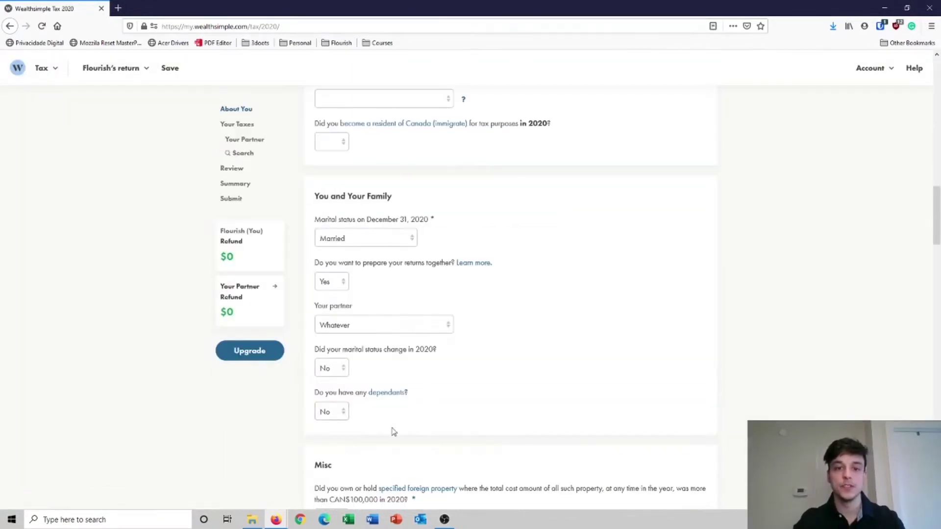
left_click(332, 411)
left_click(337, 442)
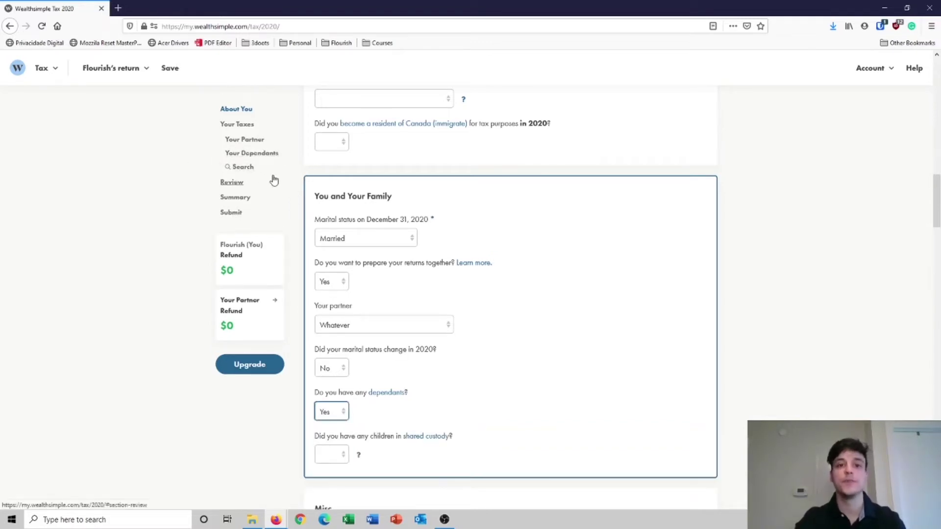
scroll(539, 353, "down", 1)
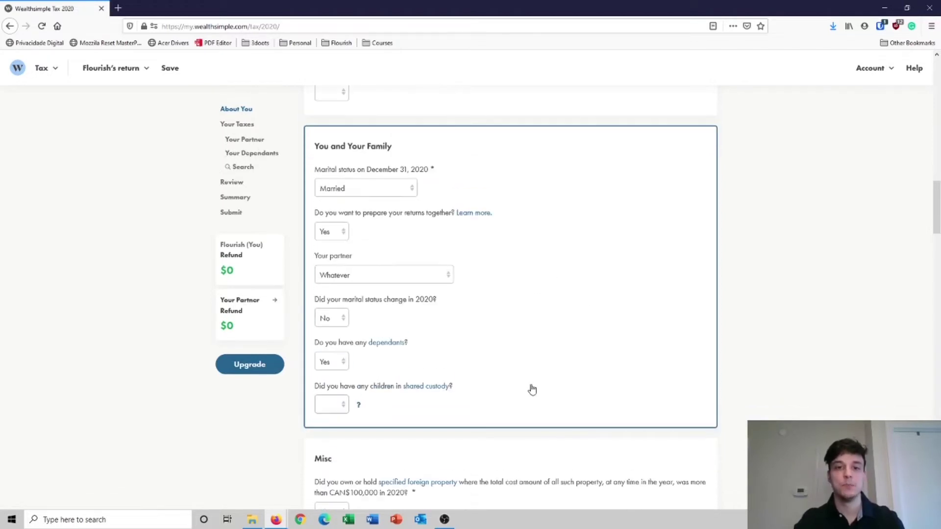
left_click(342, 364)
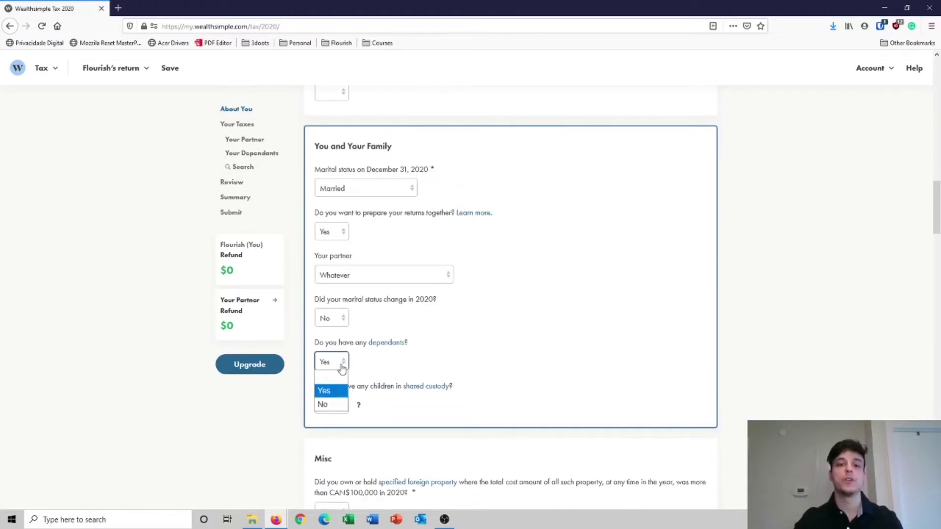
left_click(342, 405)
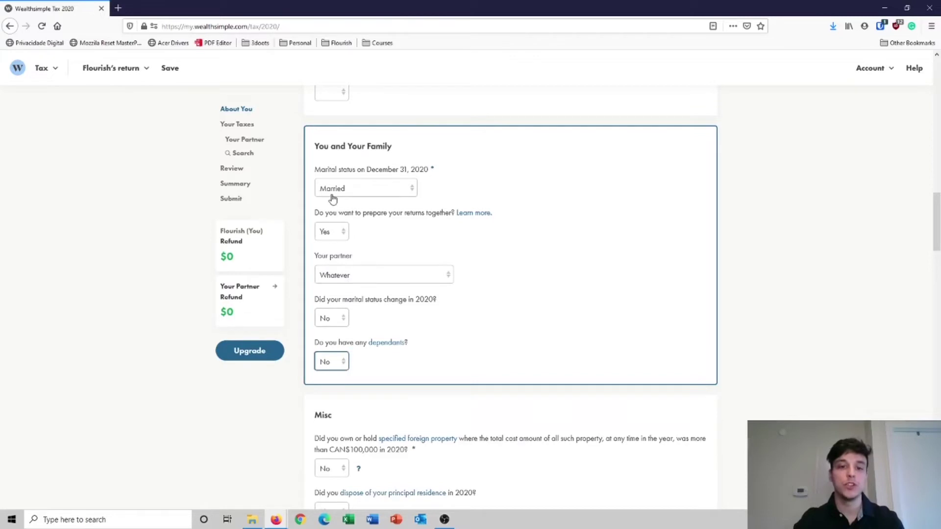
- Set the marital status back to Single and confirm unlinking the partner's return
left_click(333, 198)
left_click(337, 285)
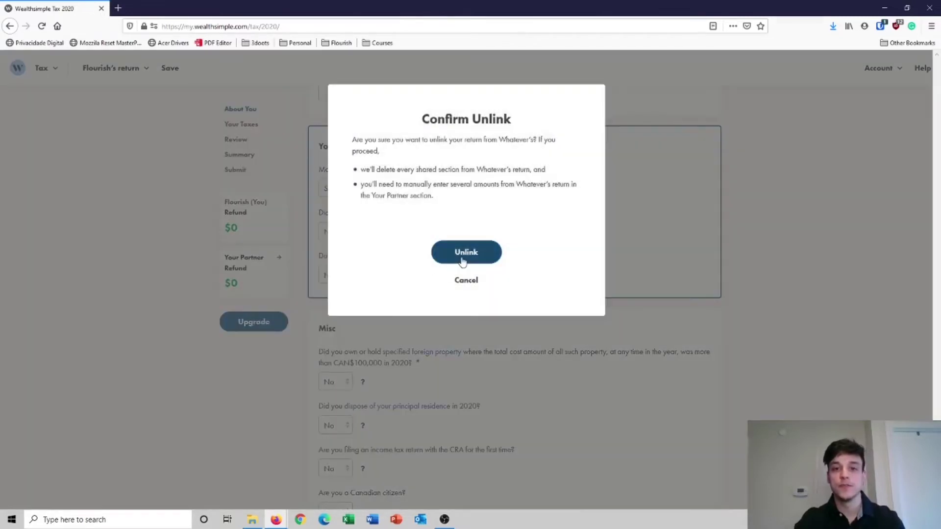
left_click(466, 257)
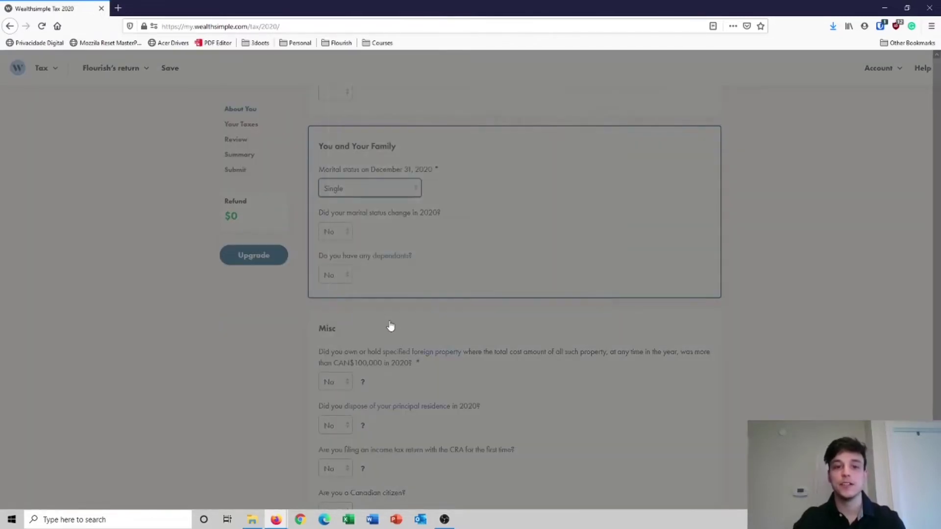
- Review the Misc questions, read the help article on the climate action incentive, and close it
scroll(779, 349, "up", 1)
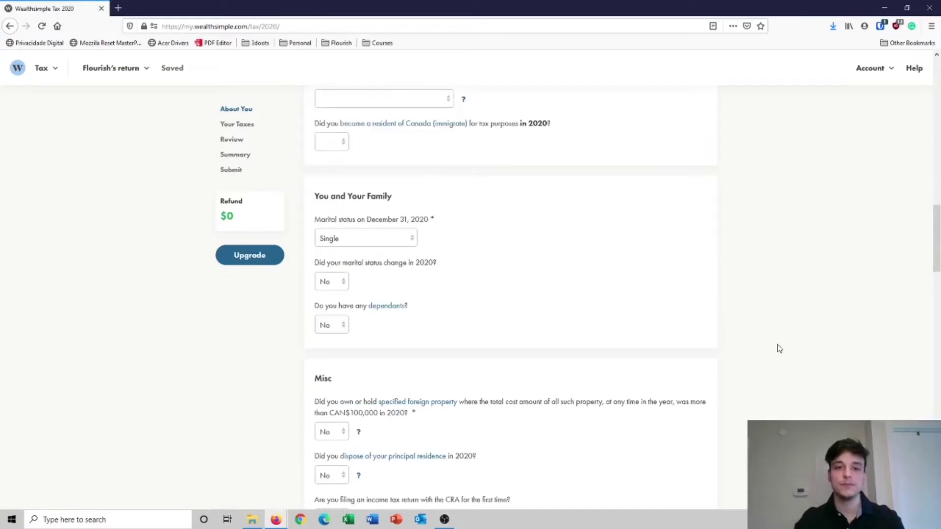
scroll(770, 272, "down", 3)
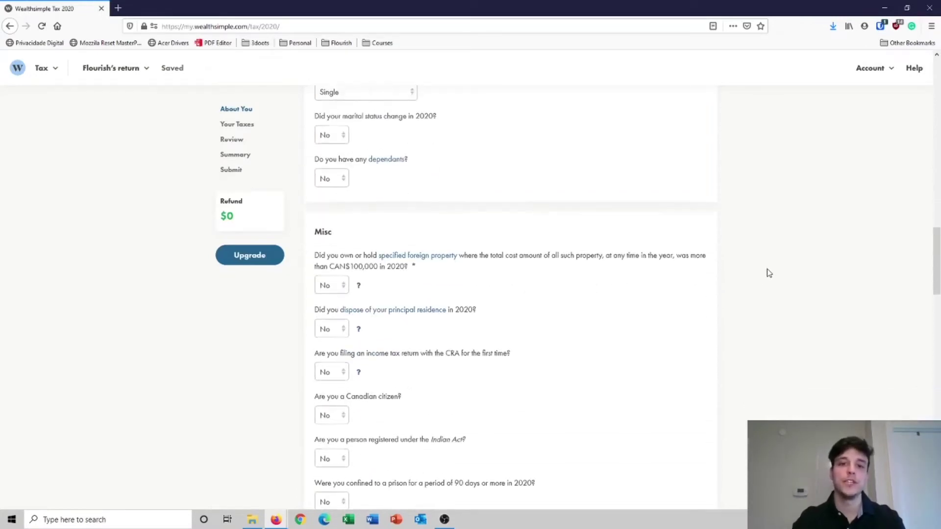
scroll(769, 273, "down", 3)
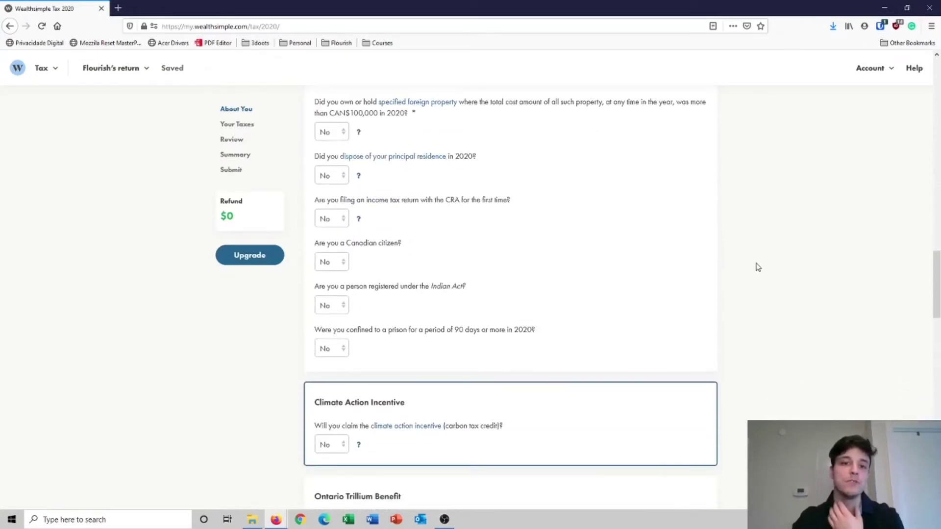
scroll(758, 267, "down", 4)
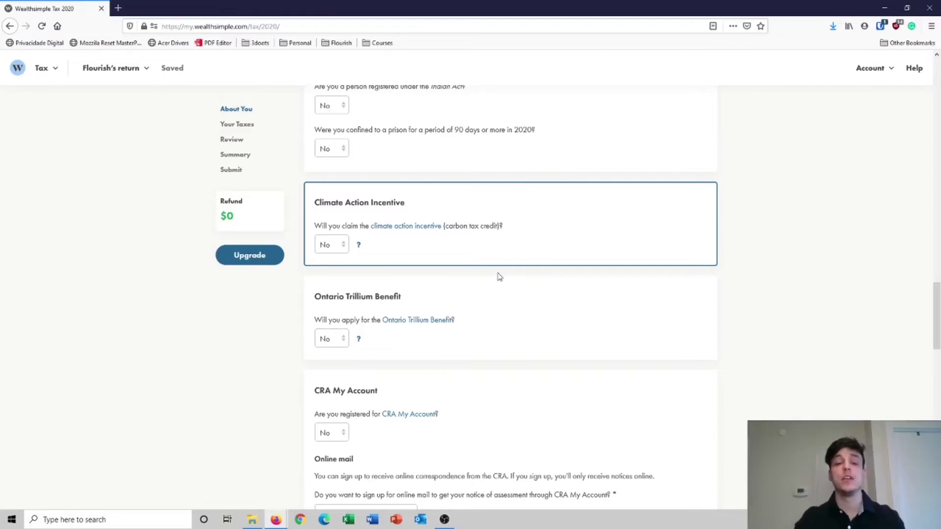
left_click(384, 227)
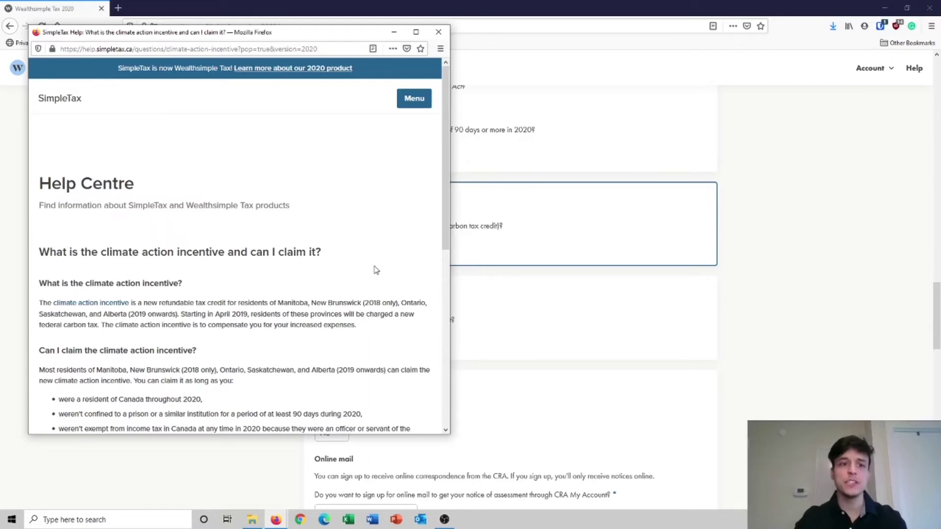
scroll(365, 241, "down", 3)
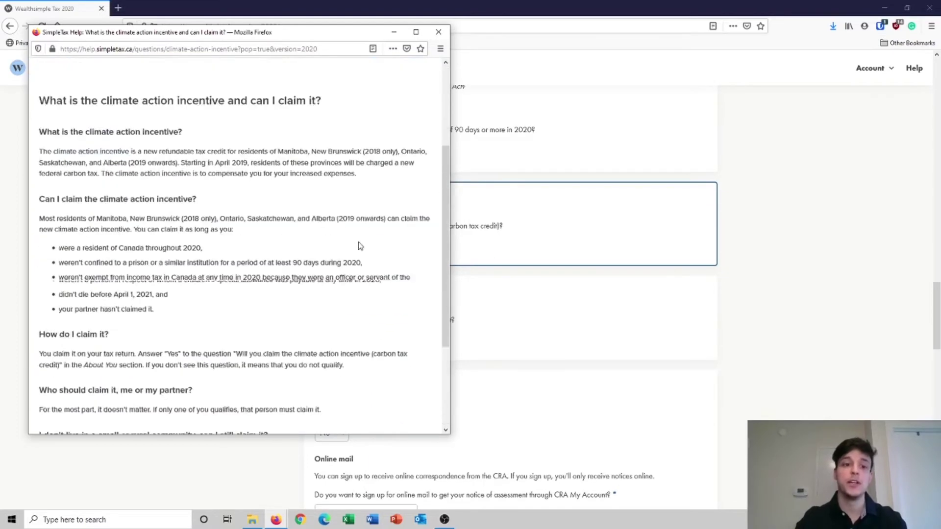
scroll(360, 245, "up", 3)
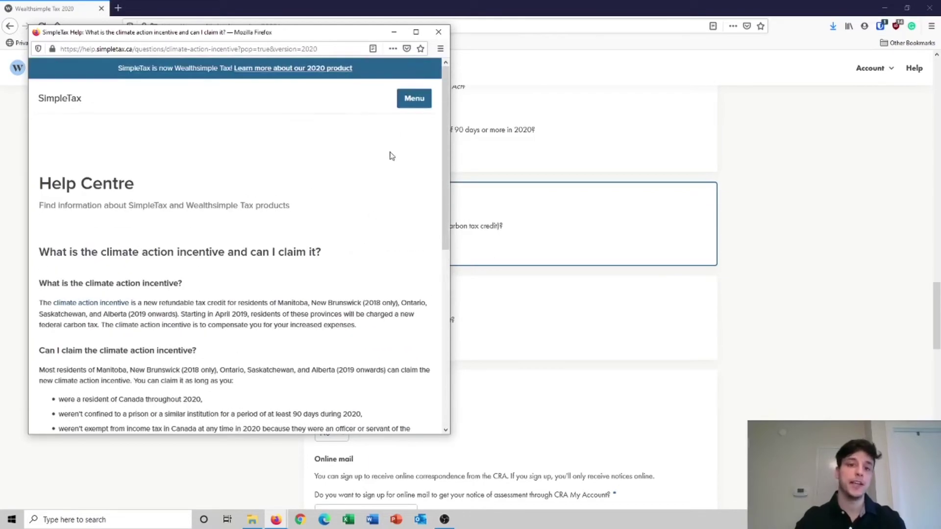
left_click(437, 32)
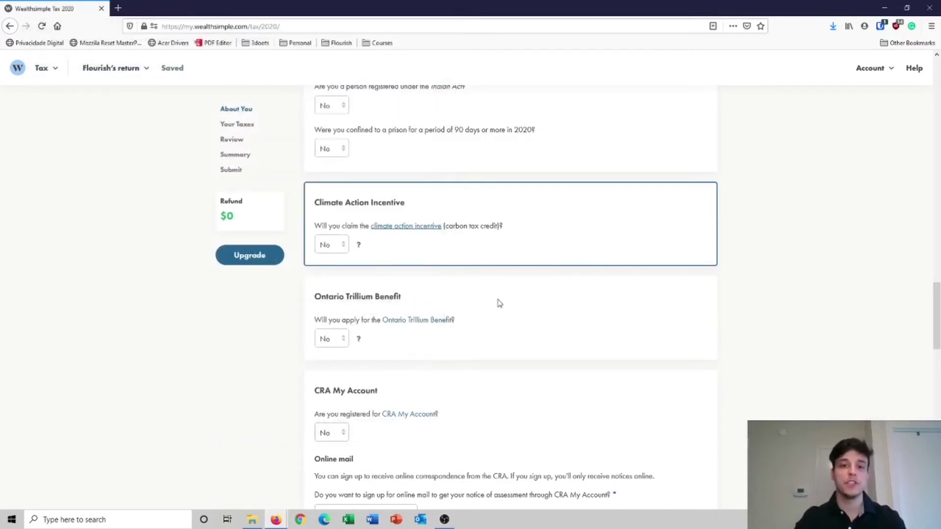
- Open the help article on the Ontario Trillium Benefit, read its overview, and close it
scroll(399, 328, "down", 1)
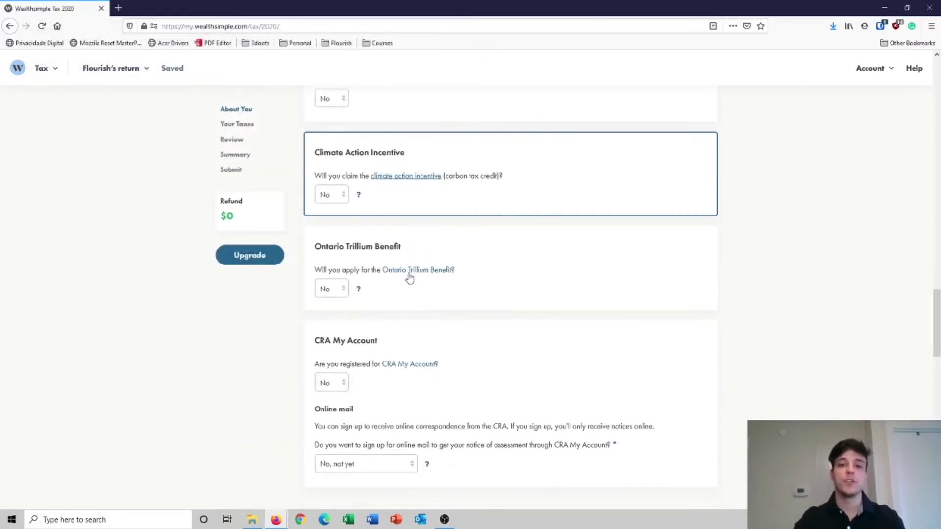
left_click(413, 271)
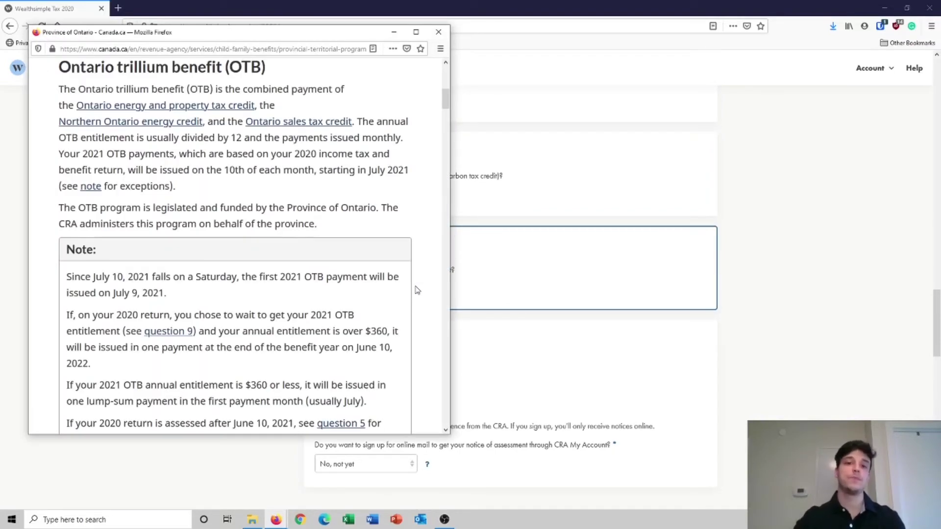
scroll(402, 267, "up", 5)
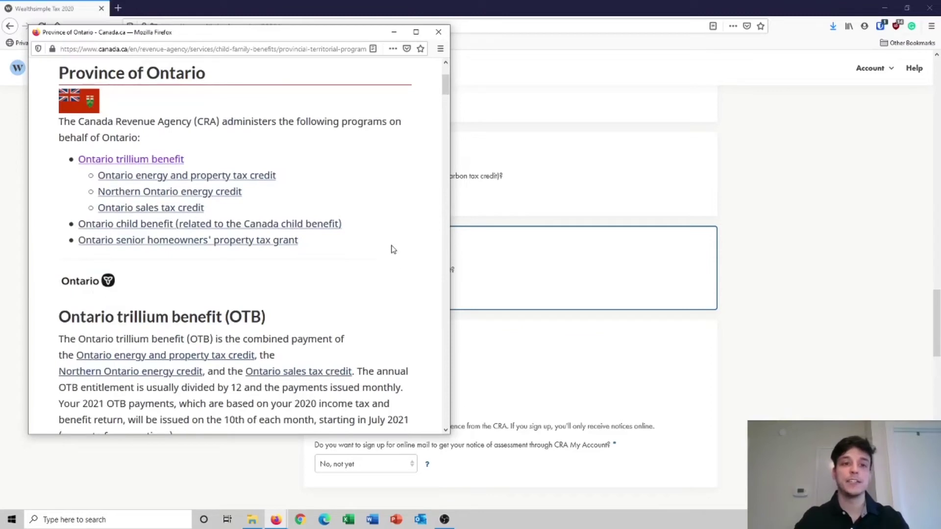
scroll(394, 250, "down", 2)
scroll(393, 252, "down", 2)
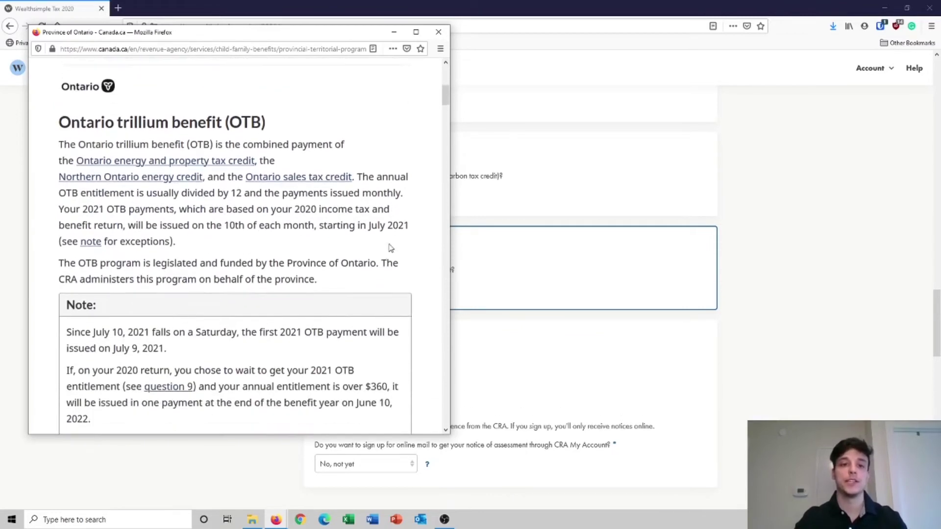
left_click(438, 32)
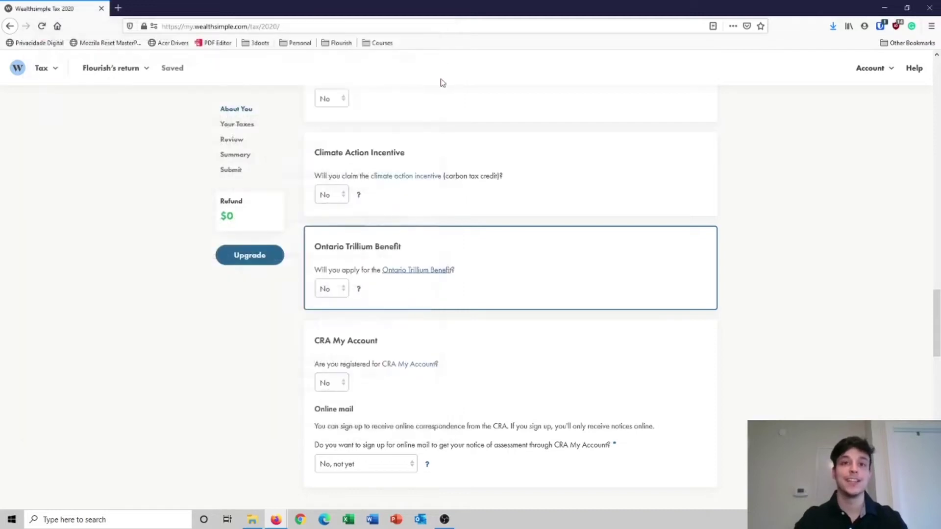
- Answer Yes to claiming the climate action incentive
scroll(735, 318, "down", 1)
scroll(740, 309, "down", 2)
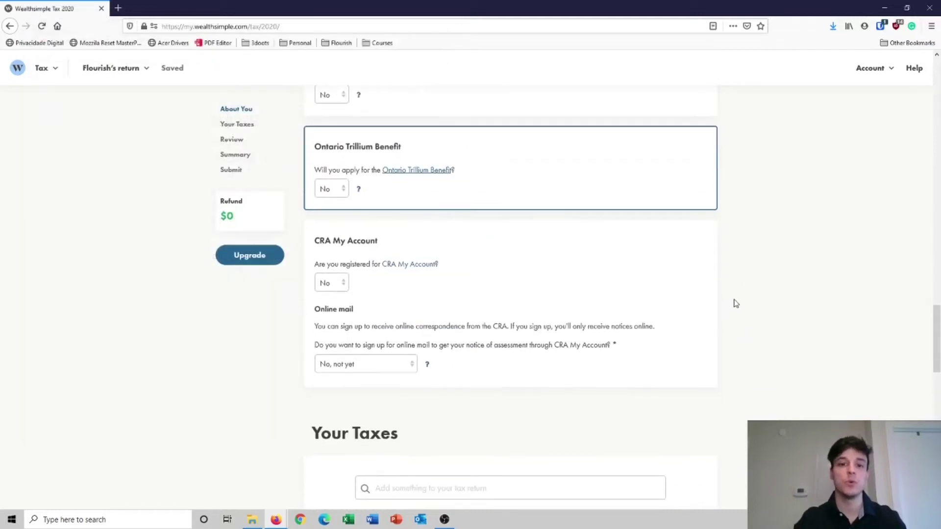
left_click(336, 197)
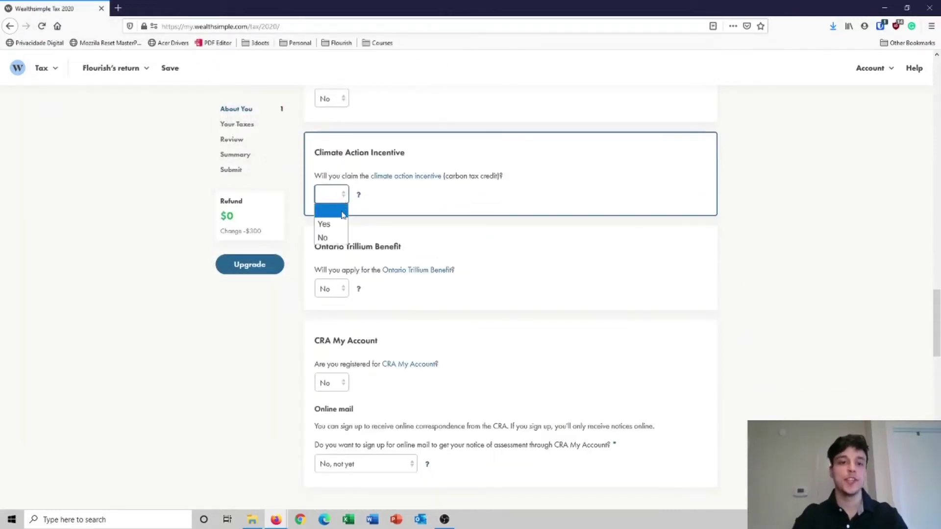
left_click(325, 225)
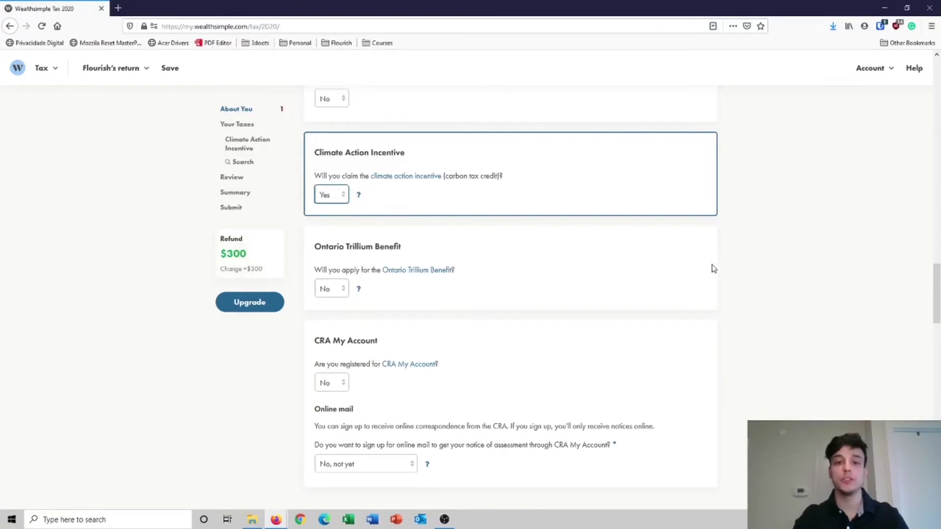
- Browse the items that can be added under Your Taxes and add the Employment Income — T4 section
scroll(744, 263, "down", 2)
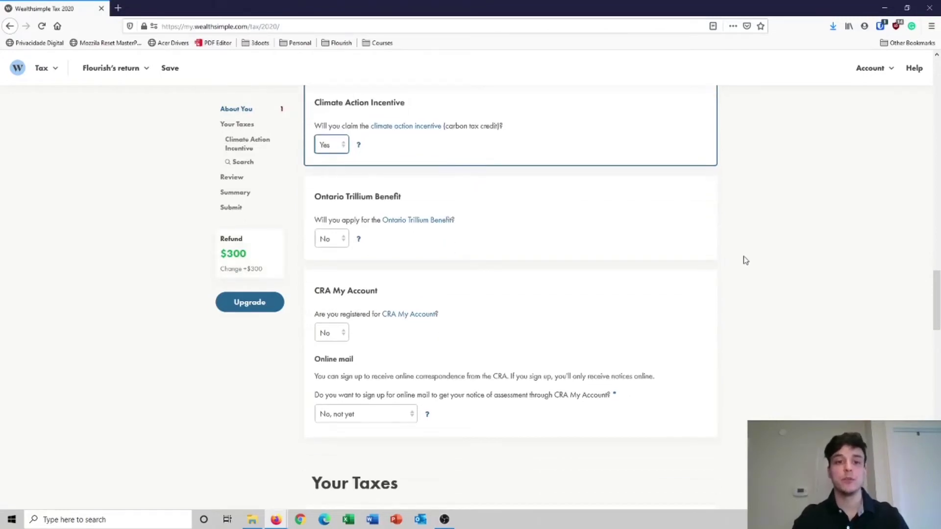
scroll(746, 261, "down", 1)
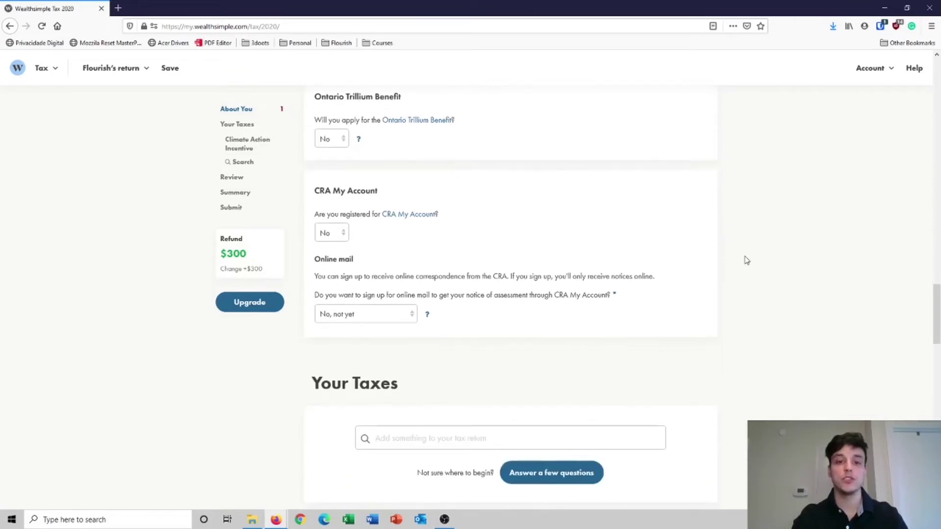
scroll(747, 259, "down", 3)
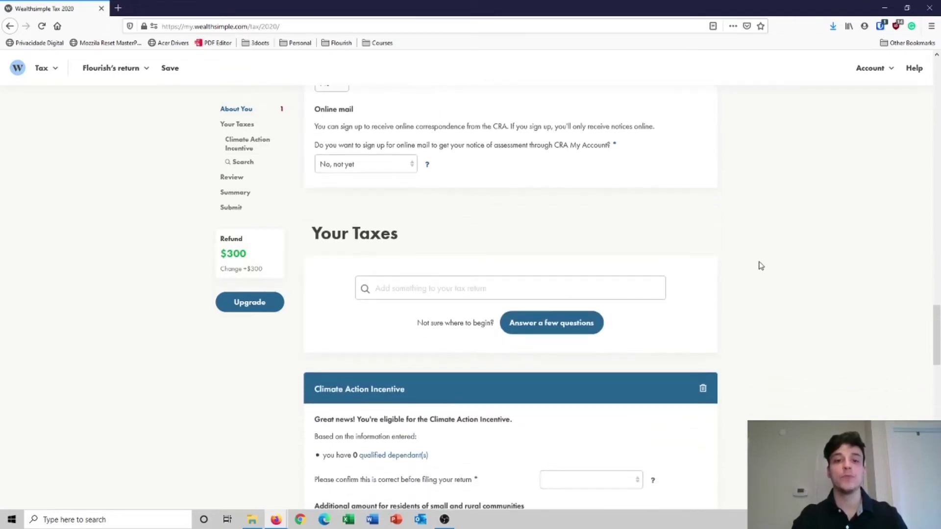
scroll(764, 265, "down", 1)
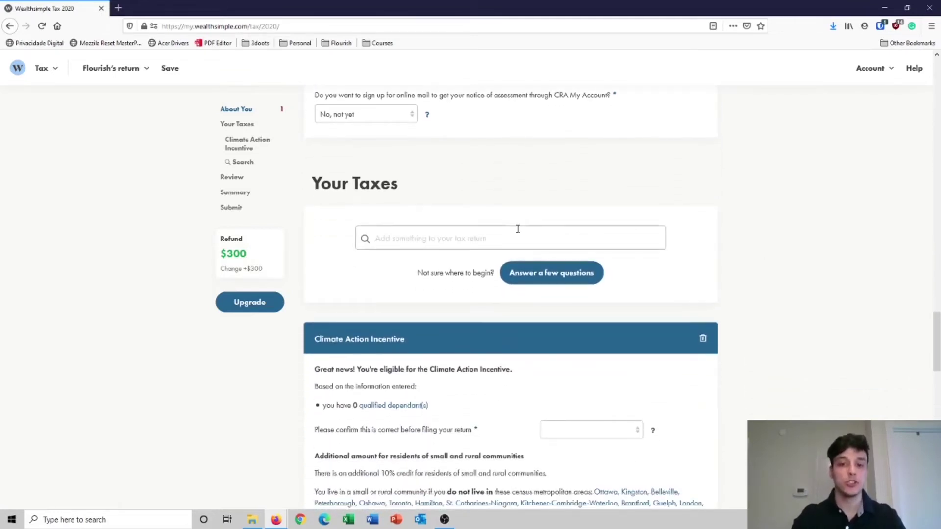
left_click(447, 238)
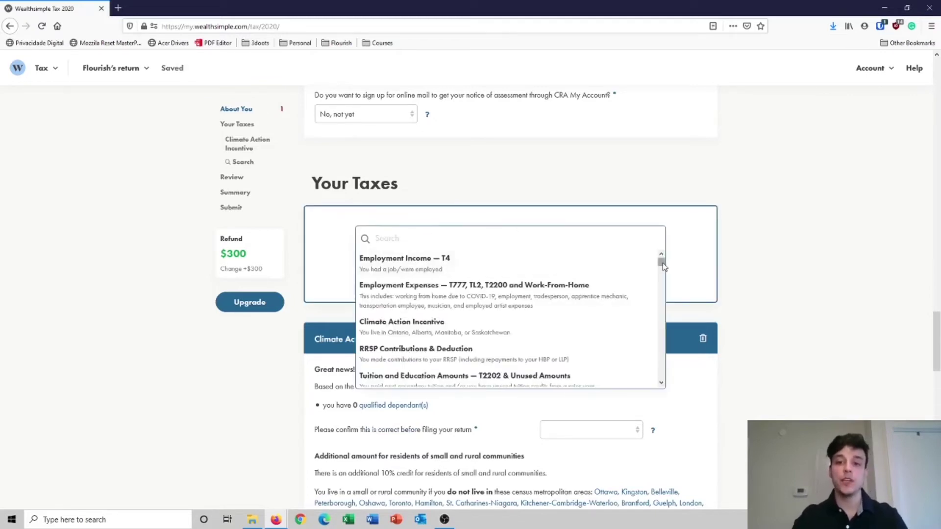
left_click_drag(661, 263, 607, 243)
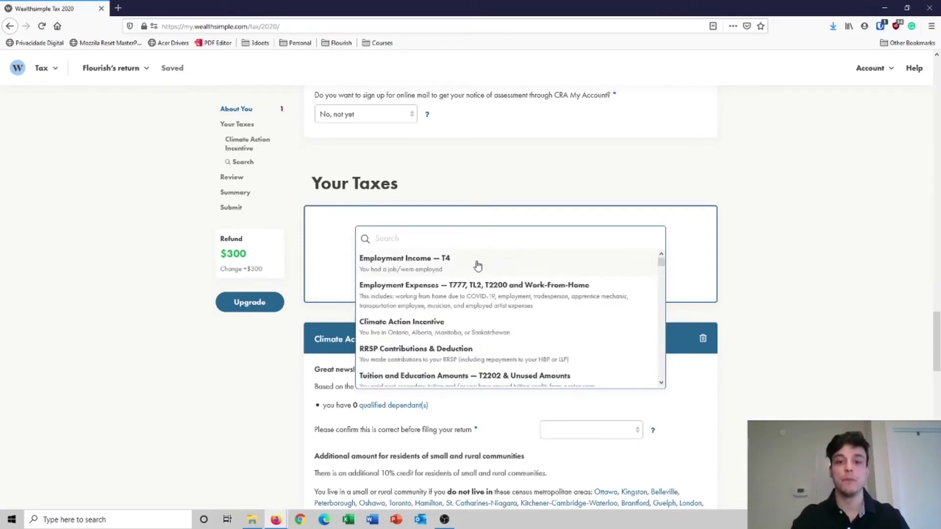
left_click(458, 269)
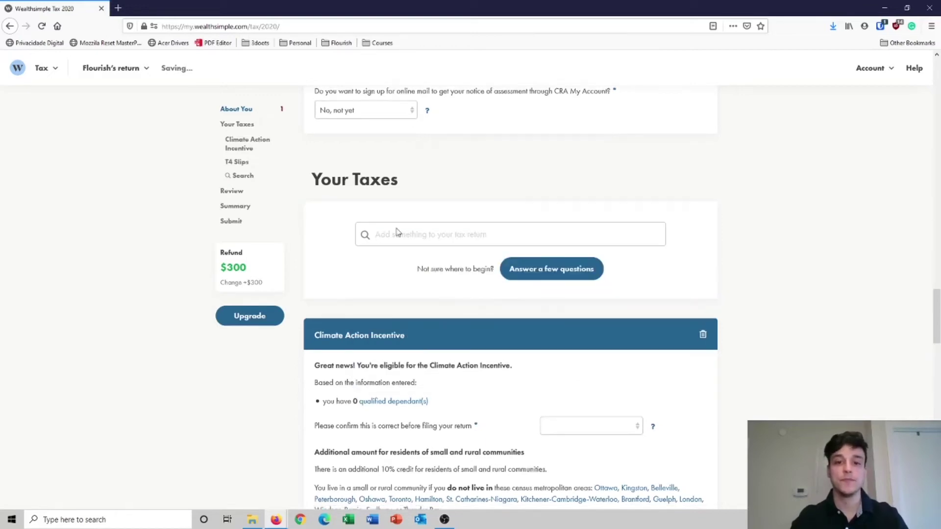
- Search for "tuit" and "rrs" to add the Tuition and Education Amounts and the RRSP Contributions & Deduction sections
left_click(241, 176)
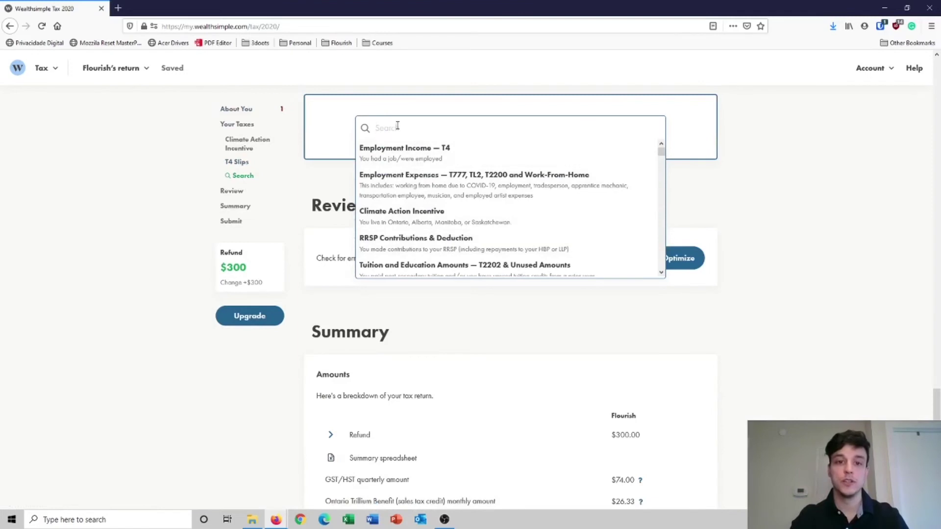
type("tuit")
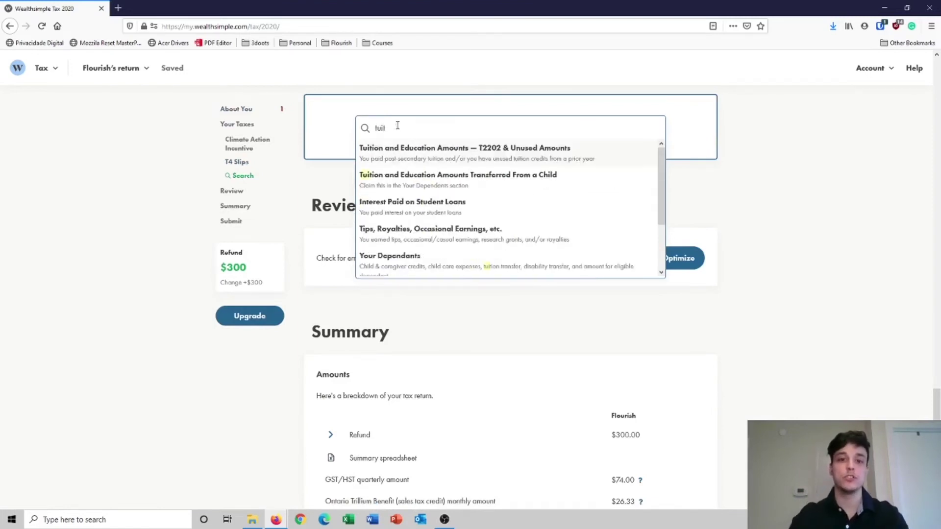
left_click(455, 164)
left_click(416, 318)
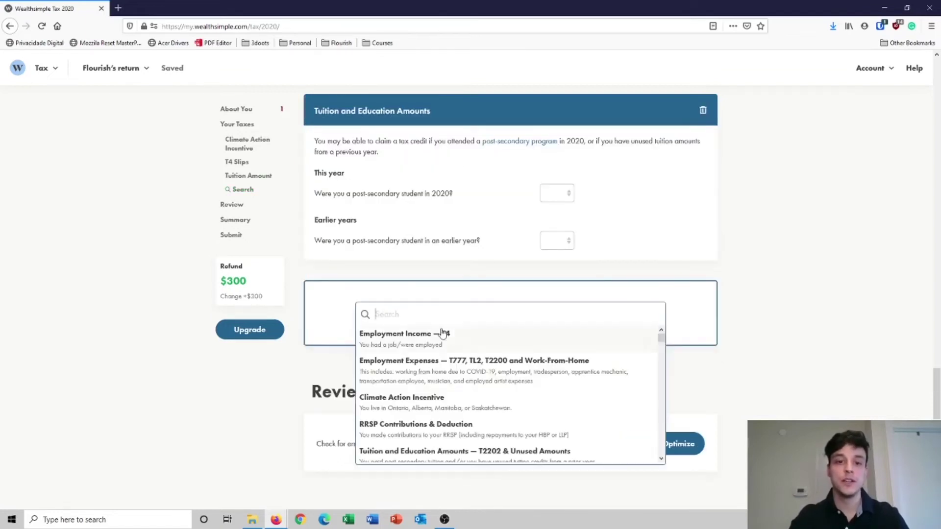
type("rrs")
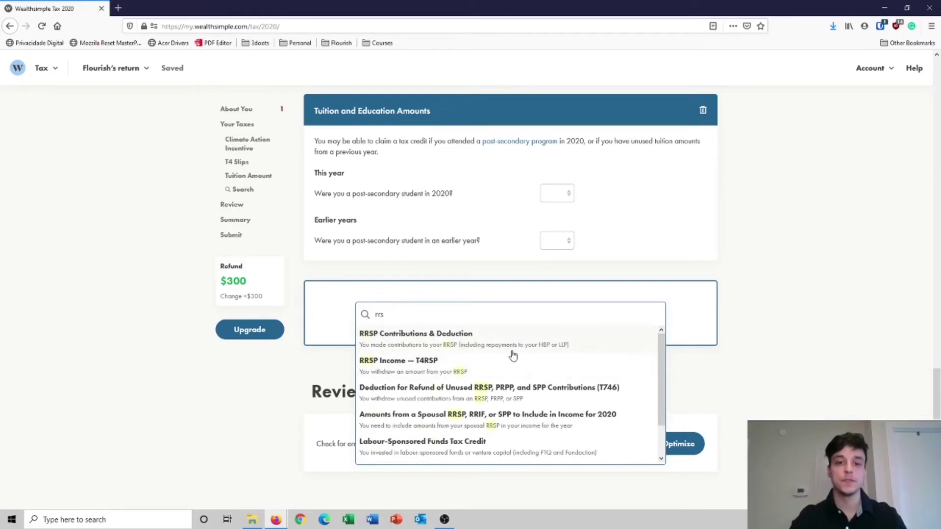
left_click(482, 346)
- Add the Employment Expenses — T777, TL2, T2200 and Work-From-Home section to the return
left_click(478, 434)
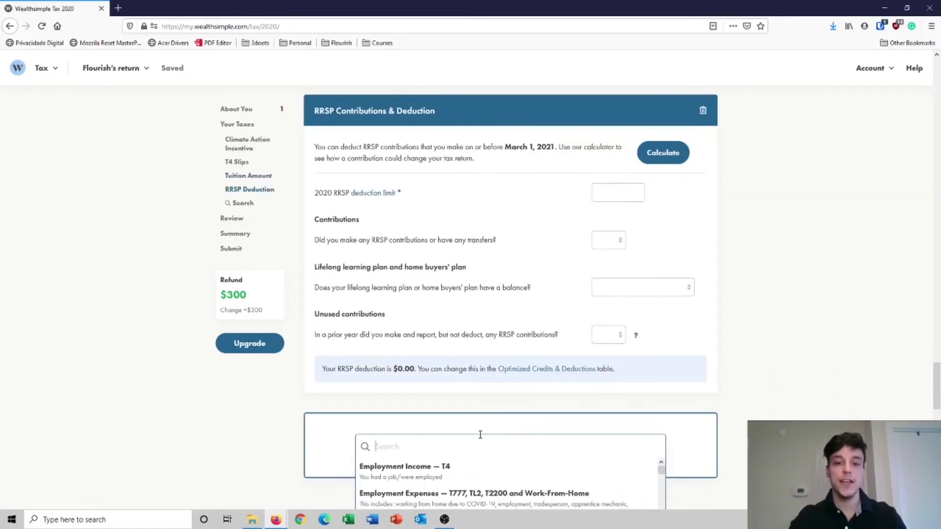
scroll(697, 418, "down", 4)
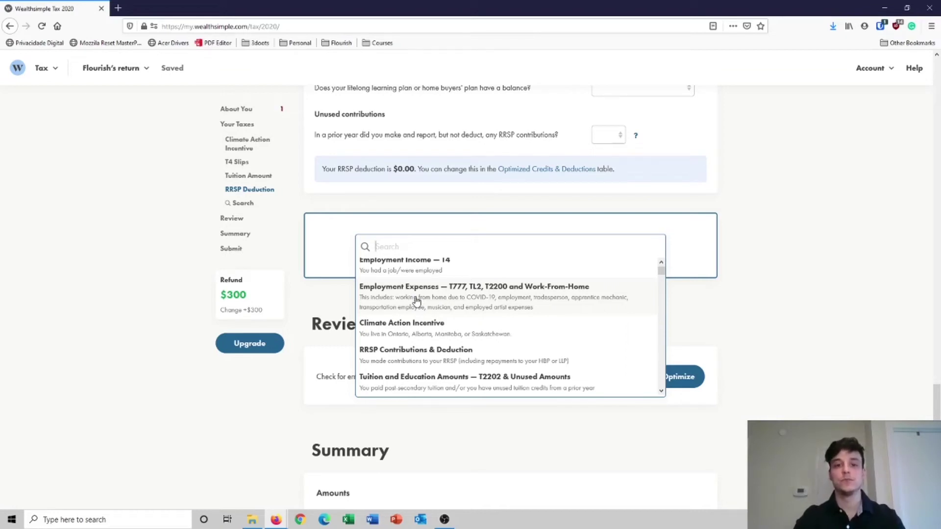
left_click(416, 300)
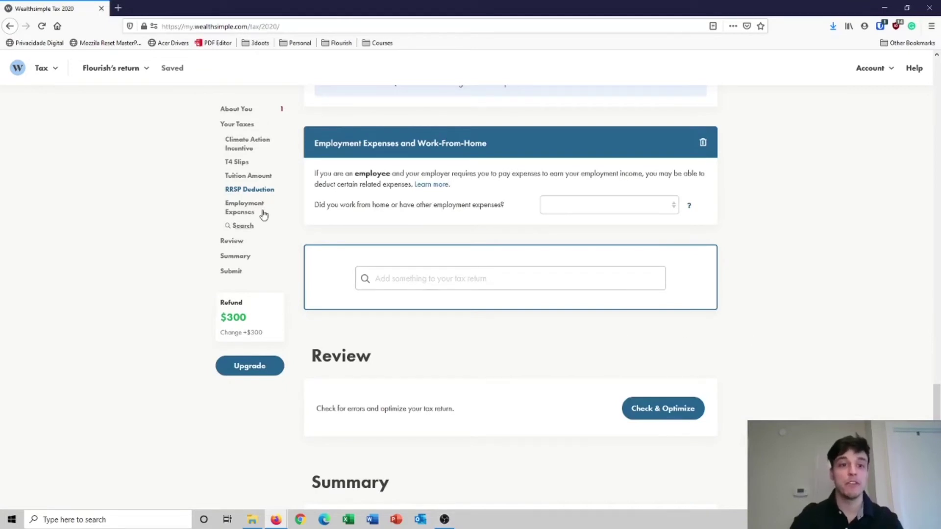
- Go to the T4 slip, check what boxes 14 and 16 stand for, and look over the tuition and RRSP sections
left_click(247, 168)
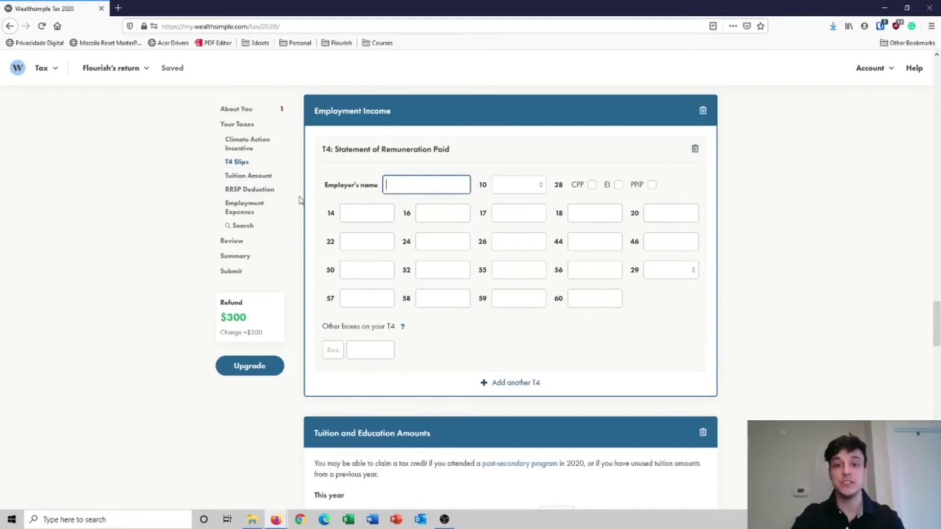
mouse_move(332, 217)
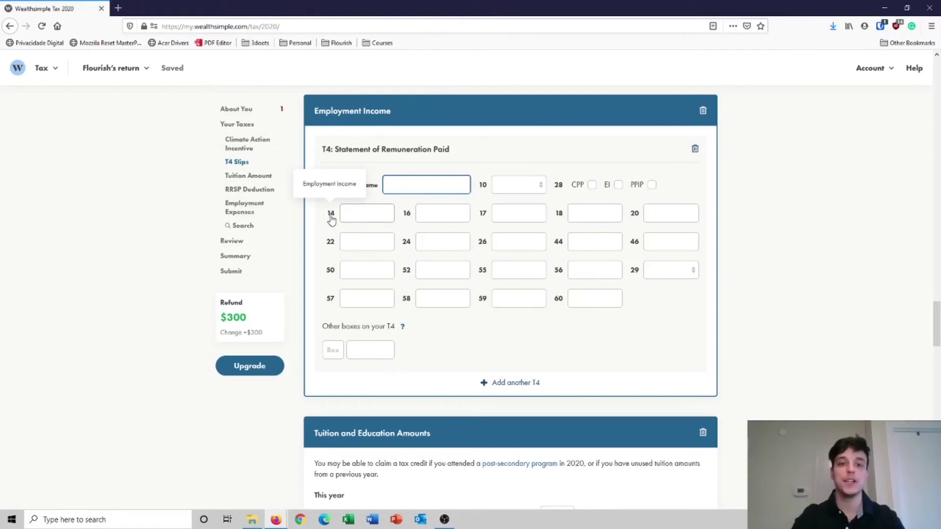
mouse_move(407, 218)
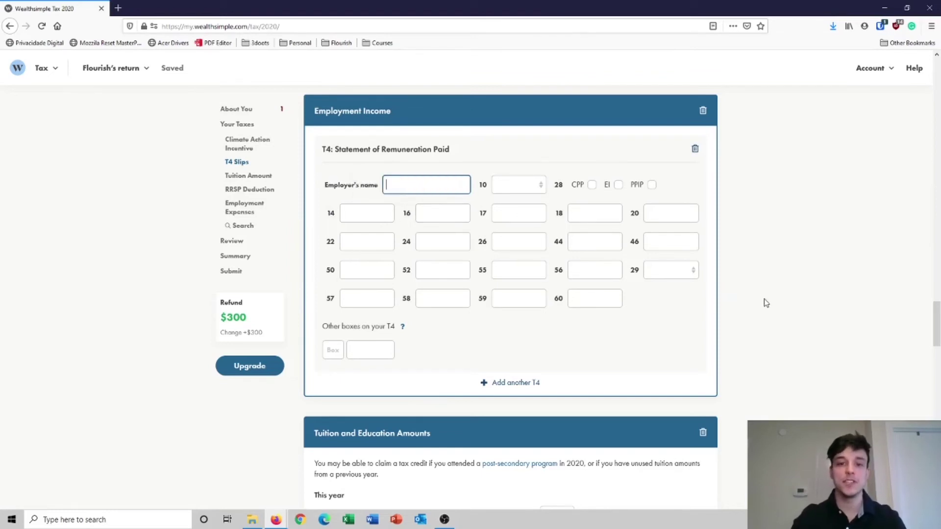
scroll(773, 288, "down", 2)
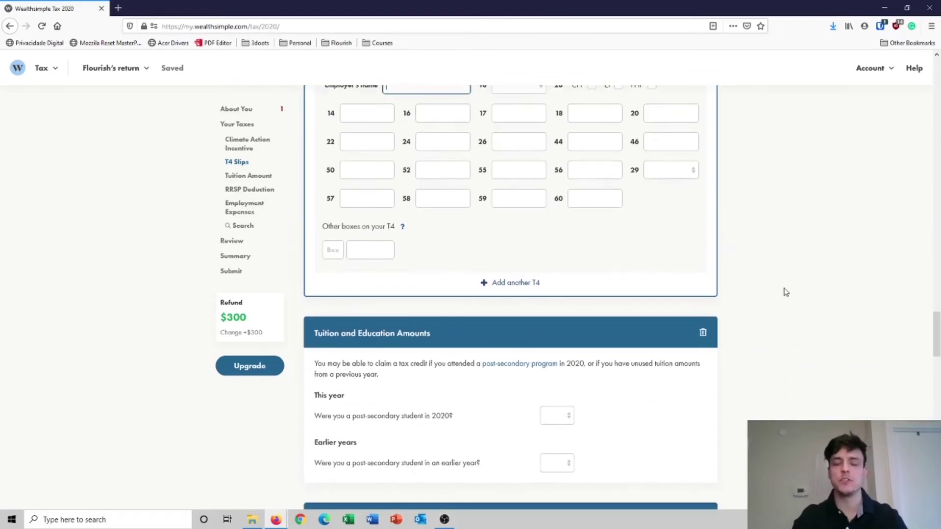
scroll(786, 292, "down", 6)
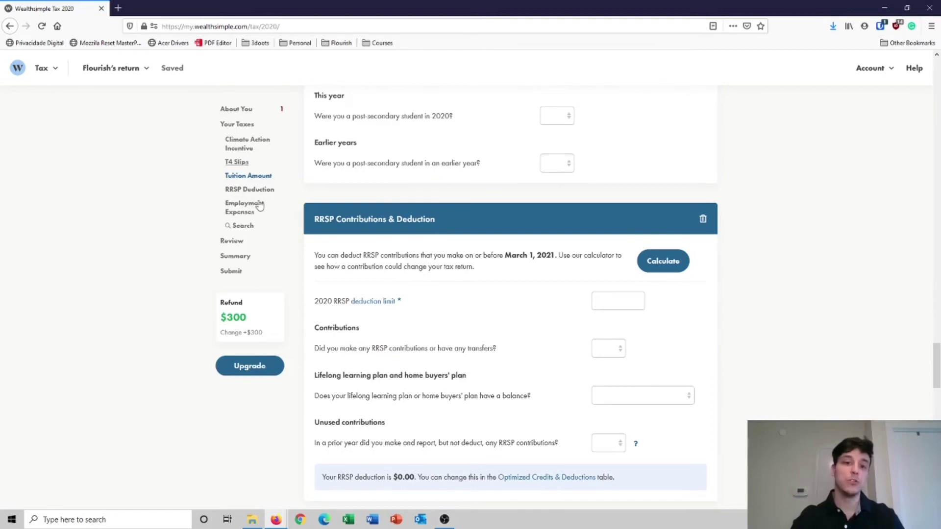
- Jump to the flagged error in About You and inspect the social insurance number field
left_click(283, 114)
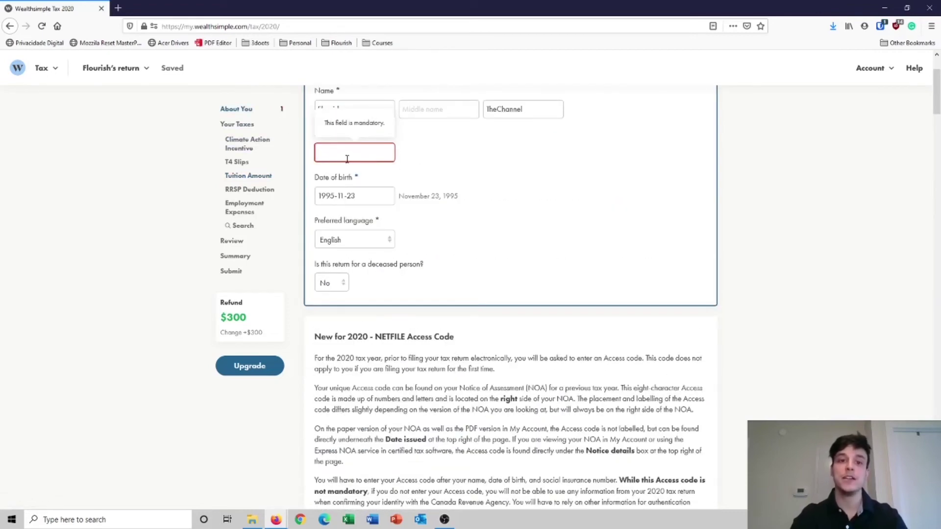
scroll(727, 215, "up", 2)
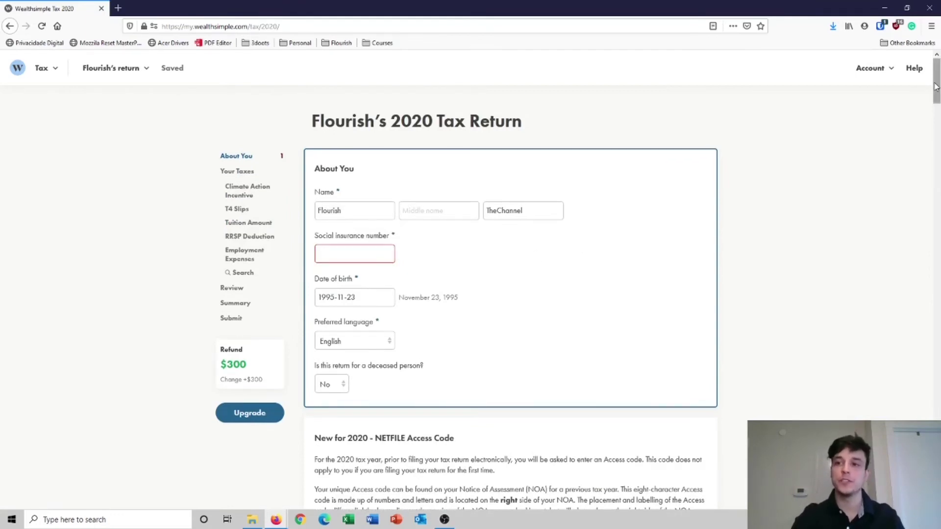
- Run Check & Optimize on the return and look through the resulting suggestions, warnings and errors
left_click_drag(936, 85, 923, 414)
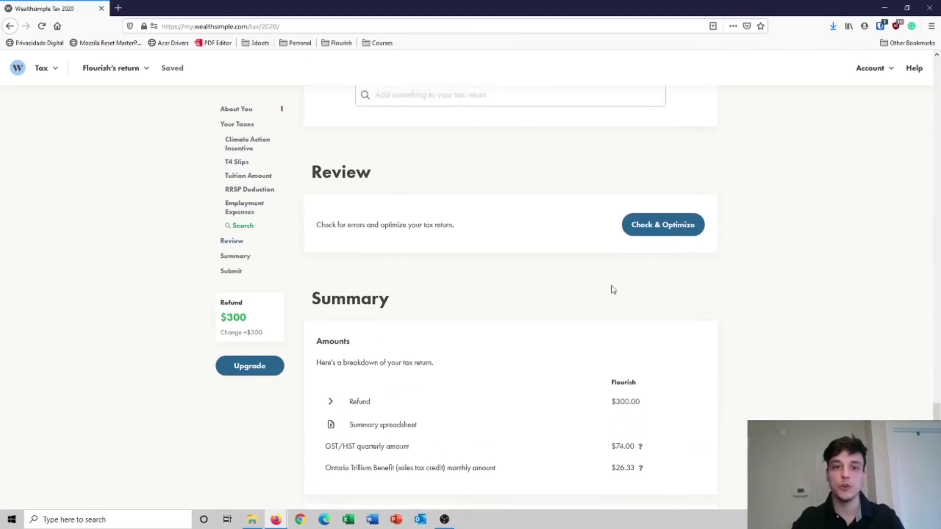
left_click(659, 227)
scroll(787, 297, "down", 1)
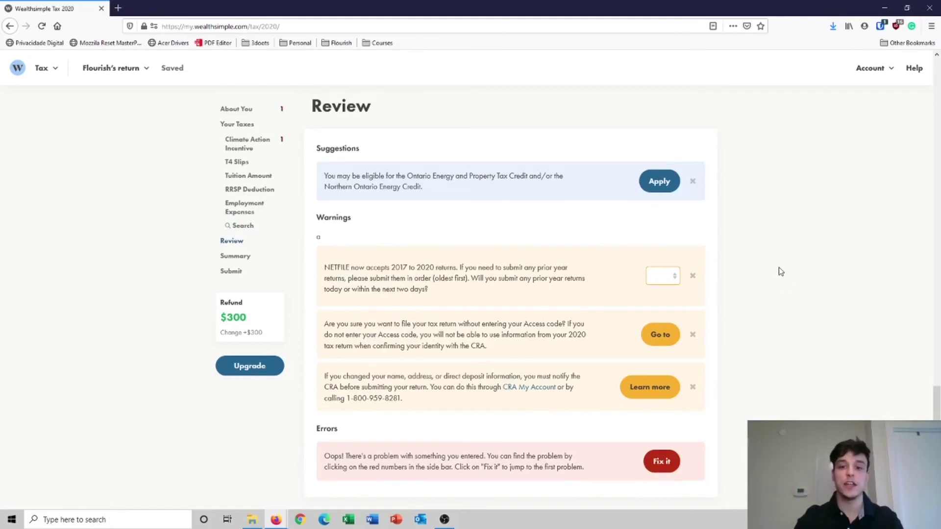
scroll(787, 282, "down", 1)
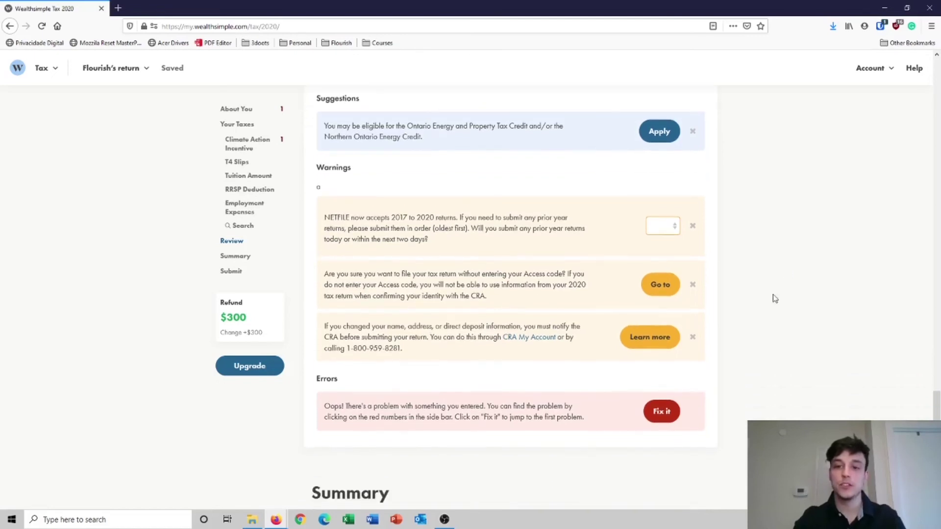
scroll(774, 284, "up", 1)
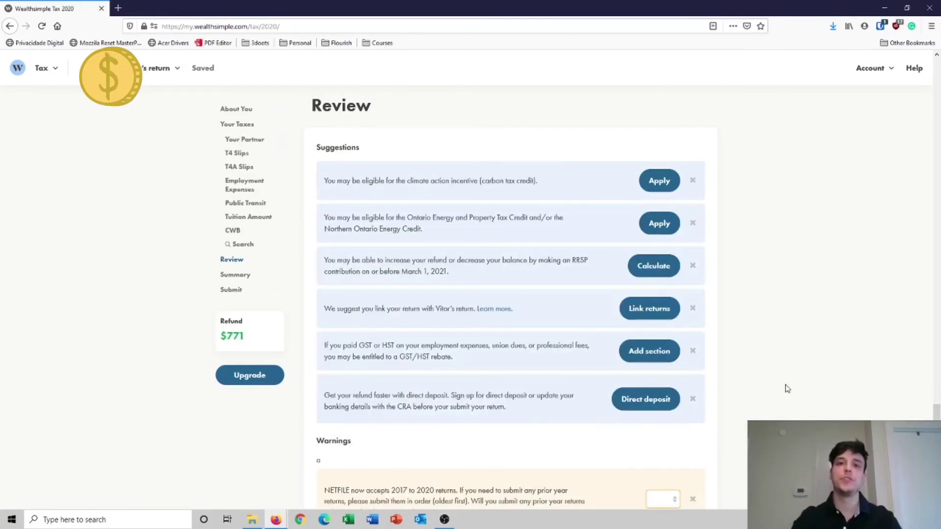
- Look over the filled-in return's review suggestions, warnings and summary forms, ending at the Submit section
scroll(779, 341, "down", 3)
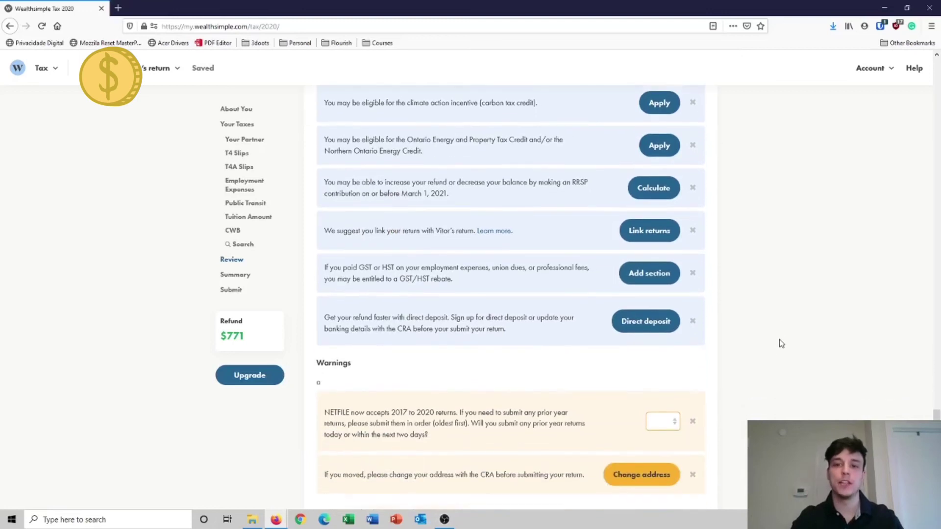
scroll(794, 350, "down", 10)
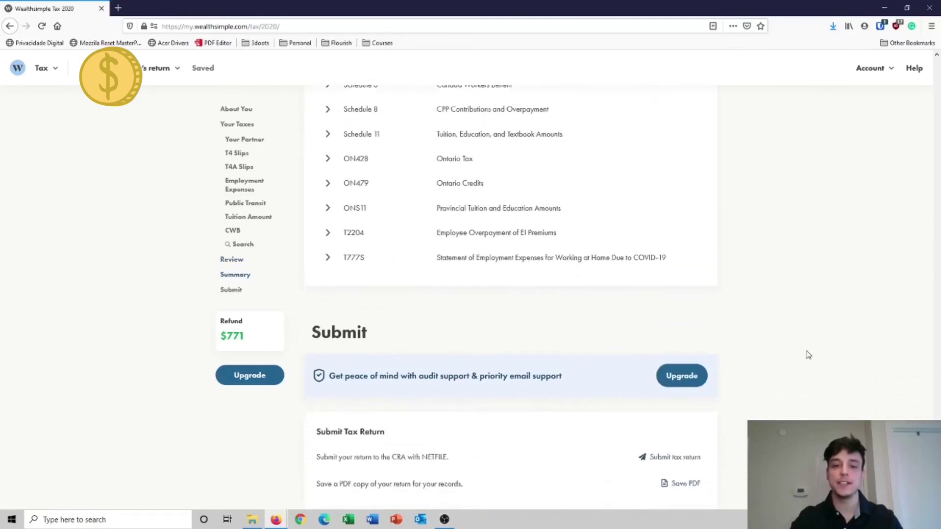